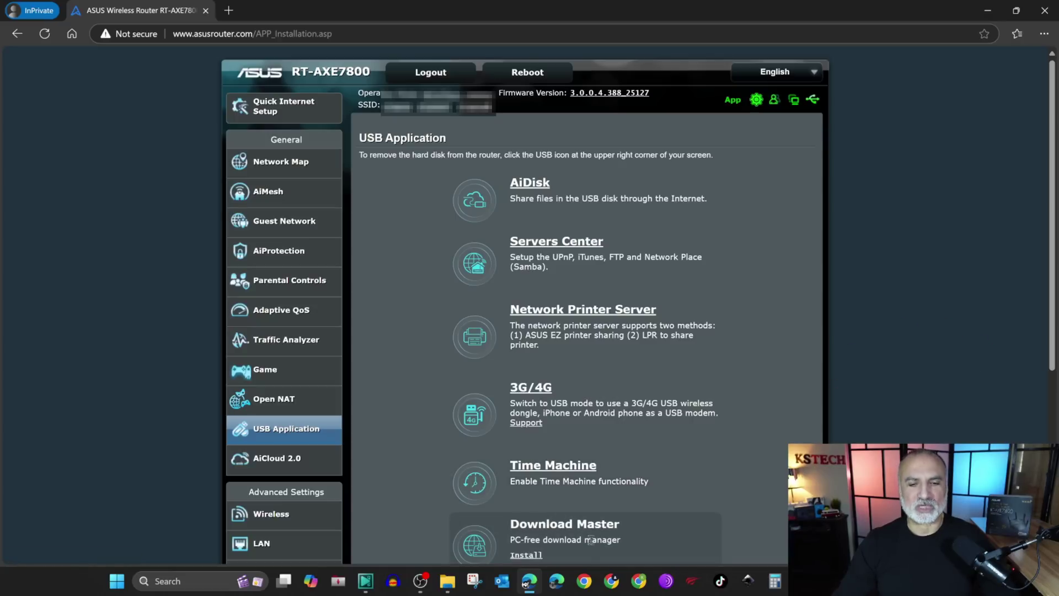
Install Download Master on the TopeSel256 USB drive and launch it from the router's USB applications.
left_click(527, 555)
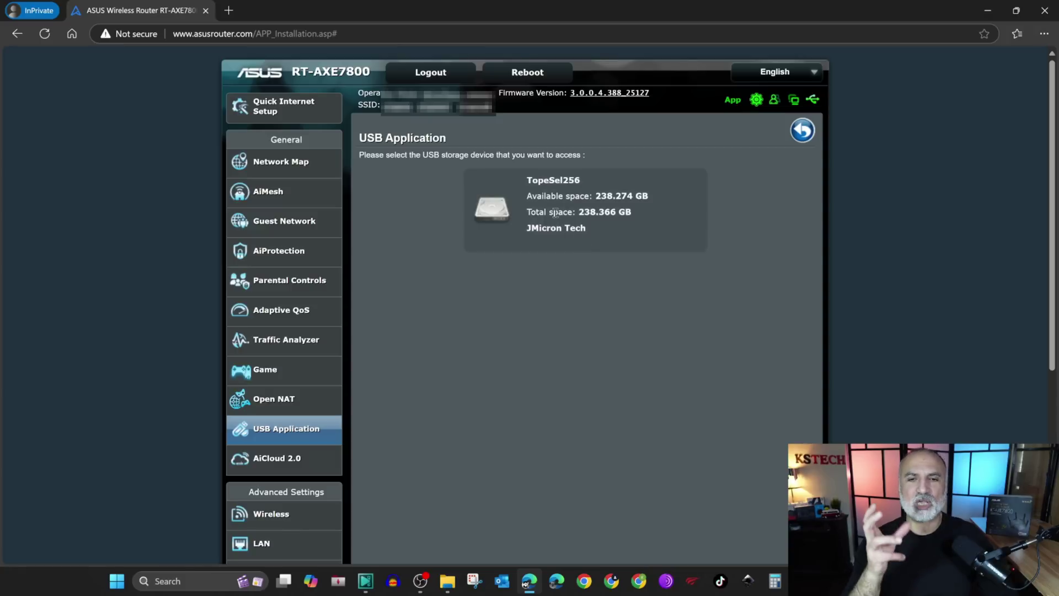
left_click(492, 210)
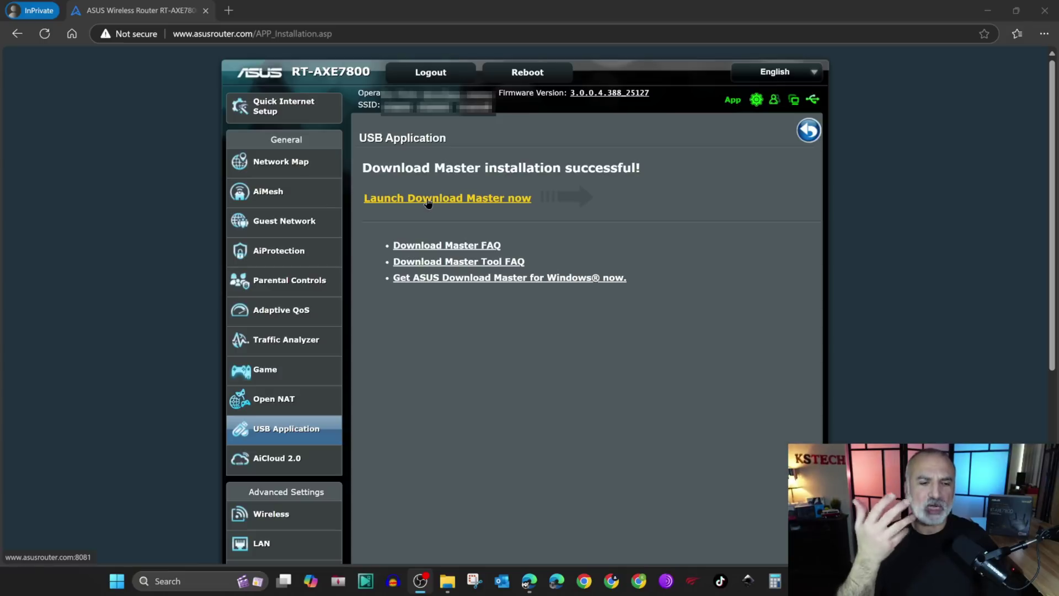
left_click(275, 431)
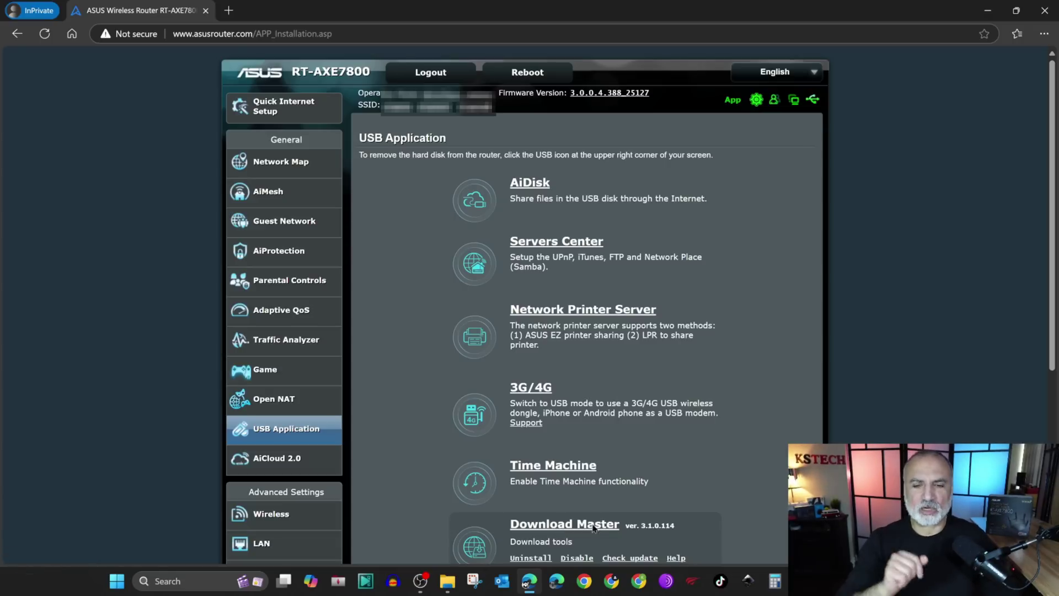
left_click(559, 526)
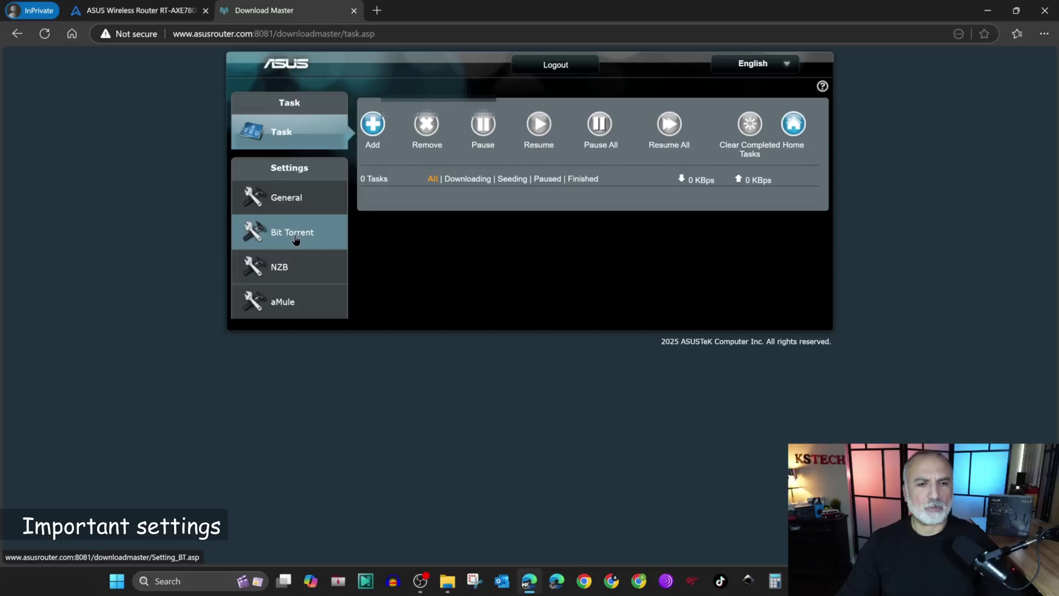
Examine Download Master's general settings, including the scheduled-time options and the full download folder path.
left_click(286, 203)
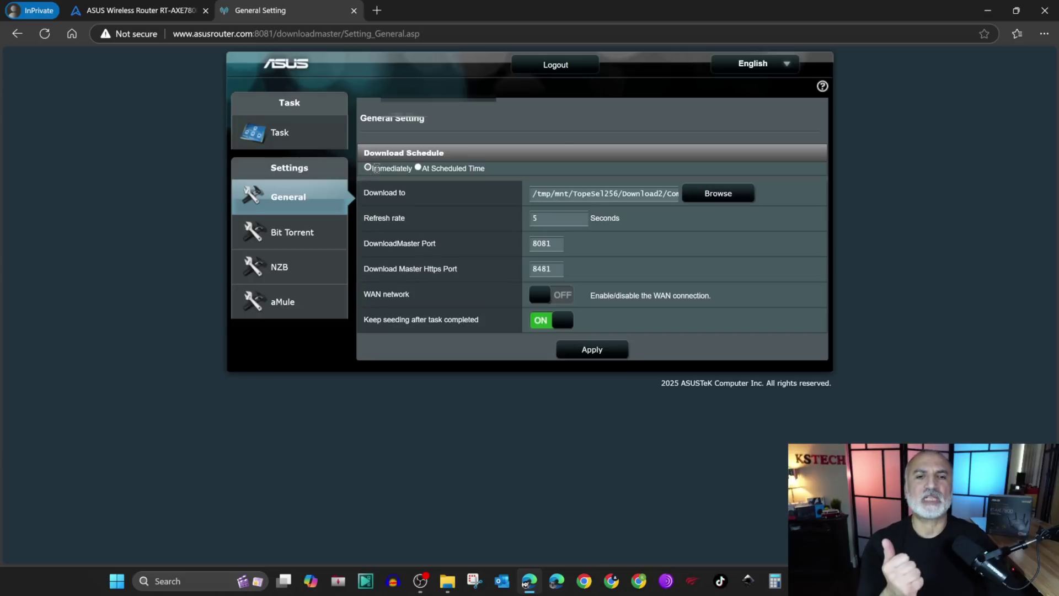
left_click(418, 168)
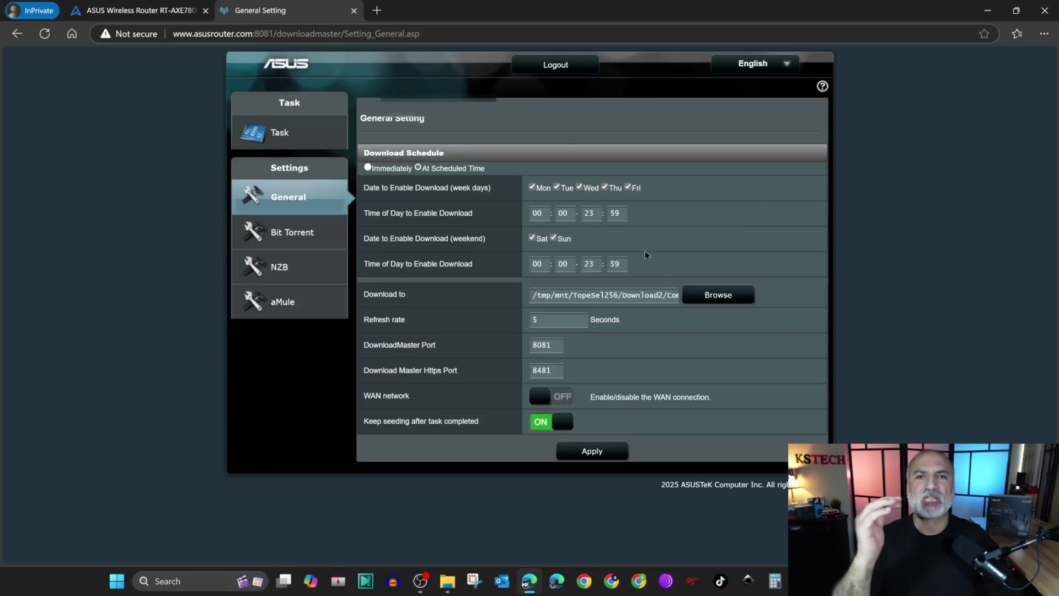
left_click(368, 168)
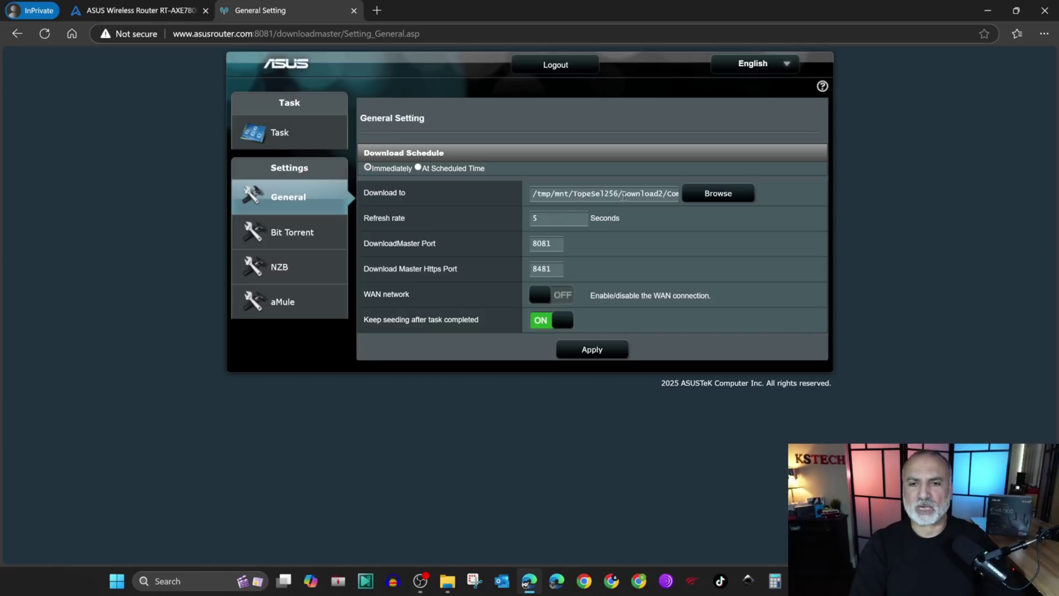
left_click(622, 194)
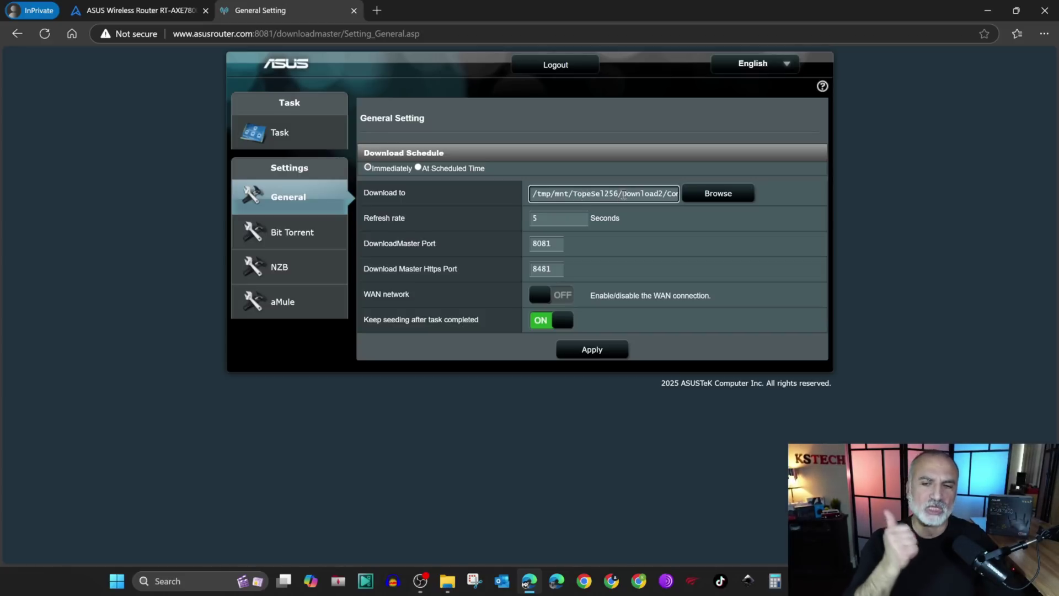
left_click_drag(622, 194, 700, 197)
left_click(664, 218)
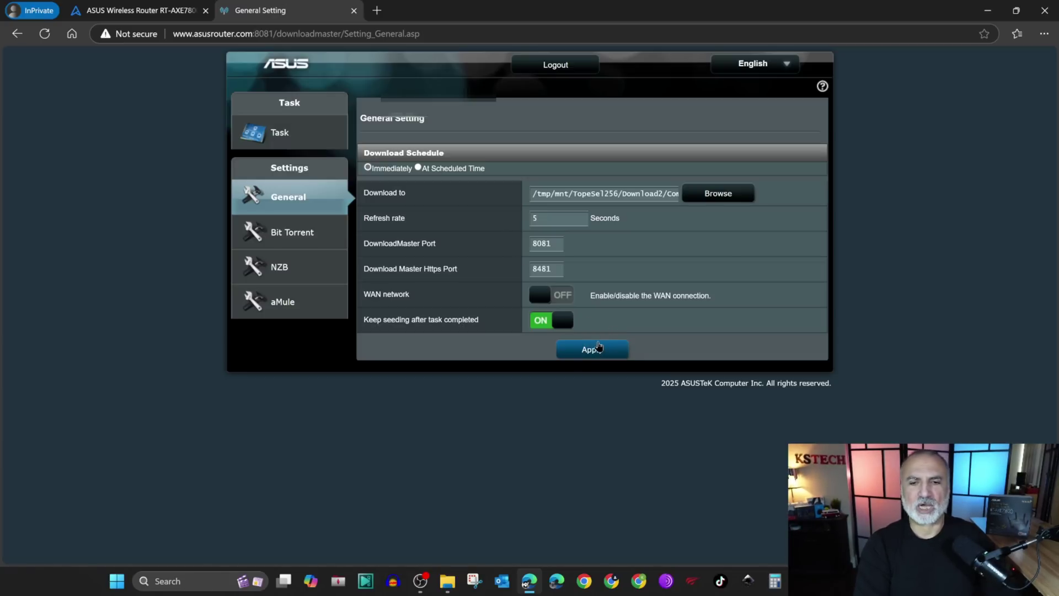
Limit the BitTorrent download speed to 1000 KB/S and the upload speed to 10 KB/S, and apply the settings.
left_click(288, 235)
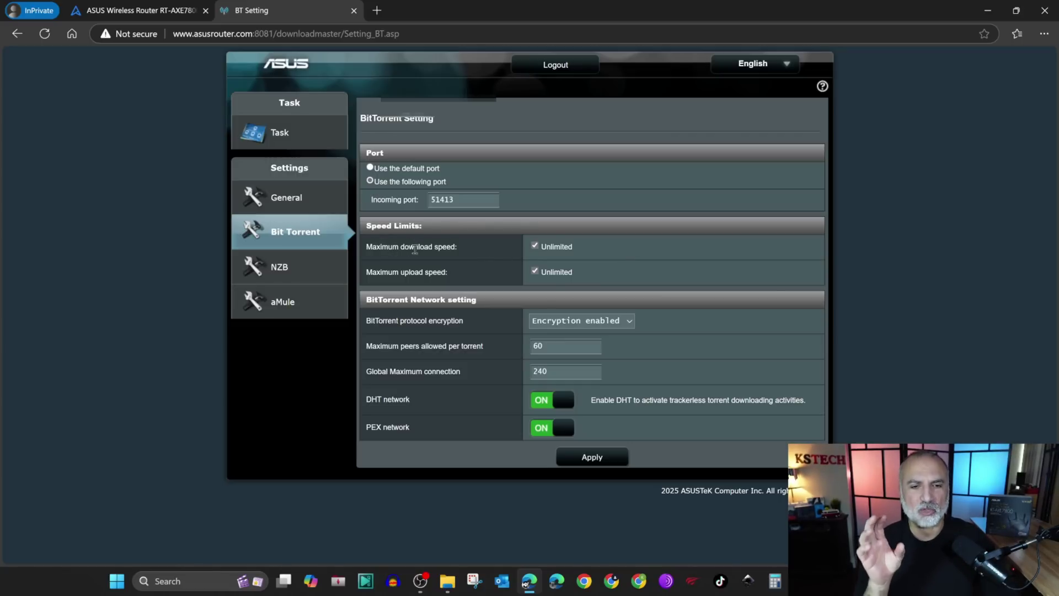
left_click(535, 246)
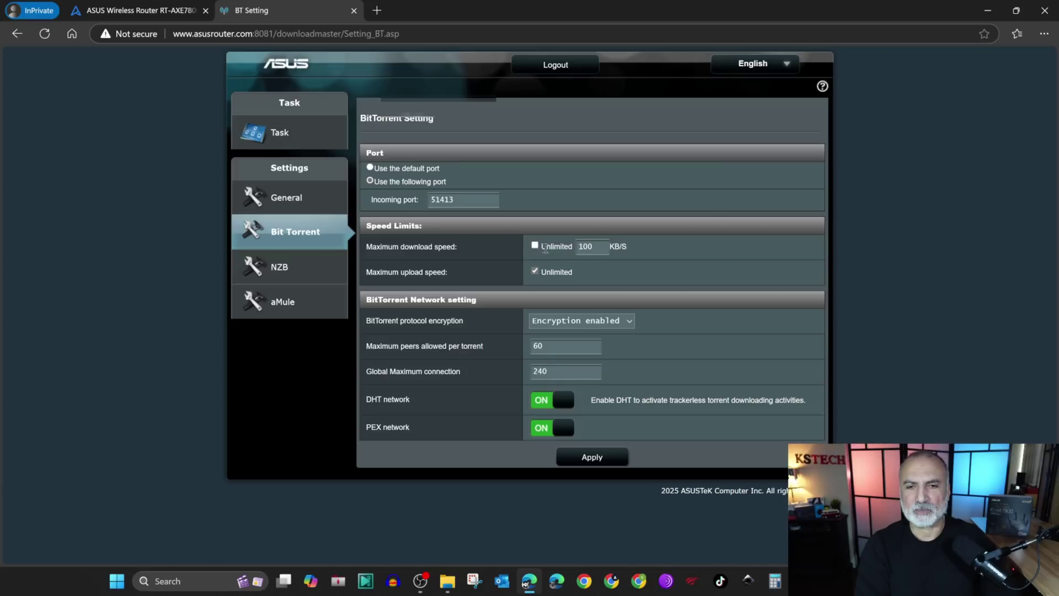
double_click(603, 250)
type("1000")
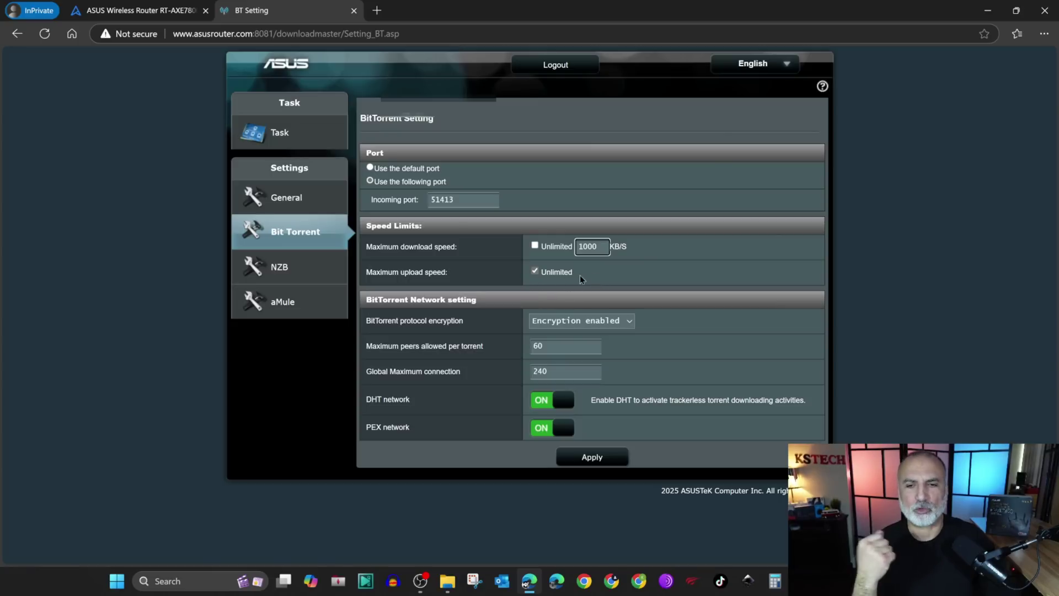
left_click(535, 271)
left_click(581, 275)
left_click(666, 280)
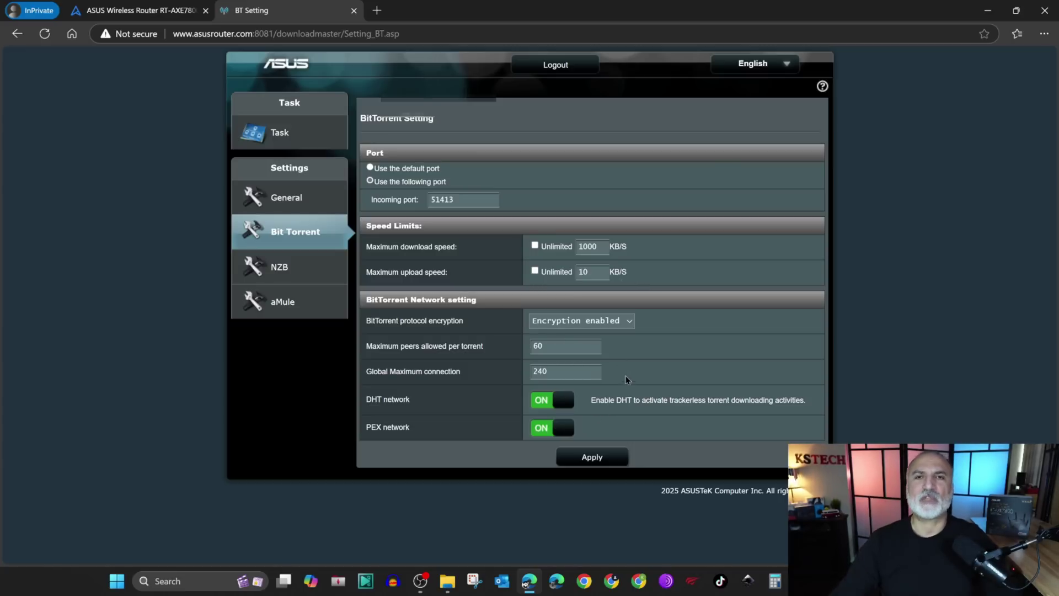
left_click(588, 458)
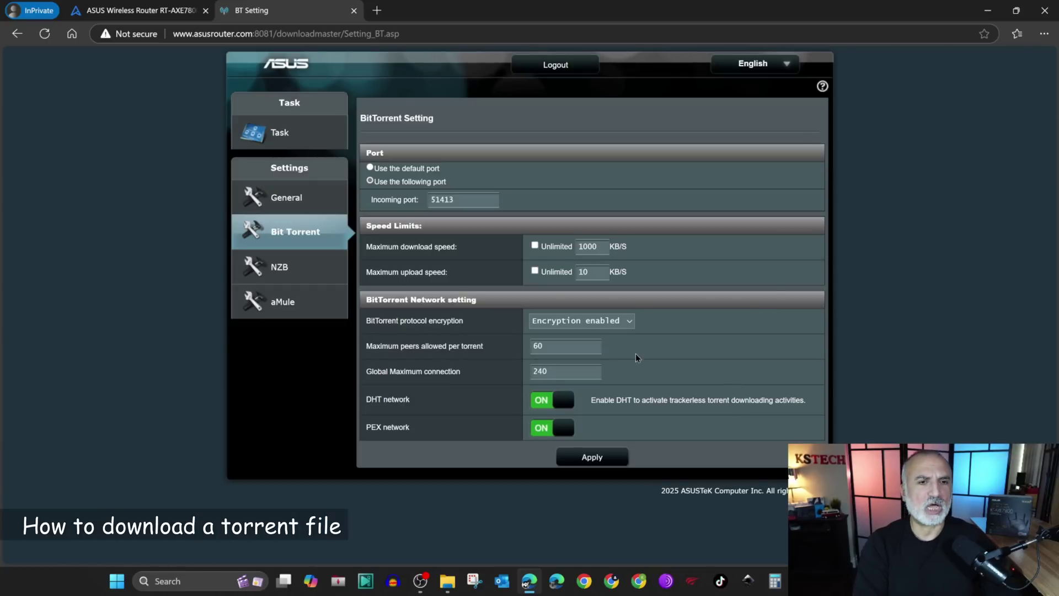
Return to the download task list and open kali.org in a new browser tab.
left_click(271, 137)
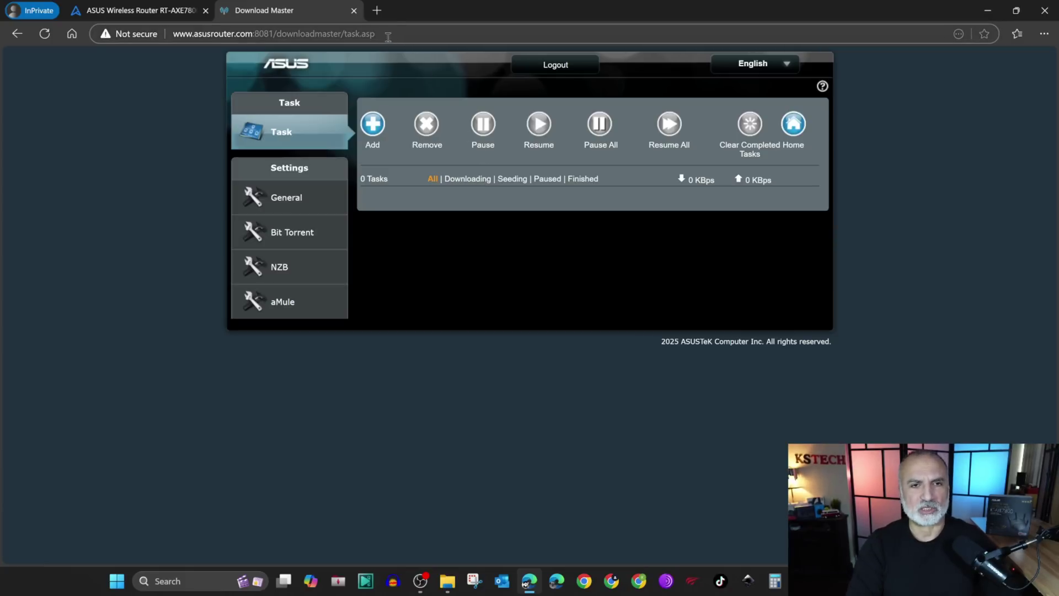
left_click(377, 11)
type("kali.org")
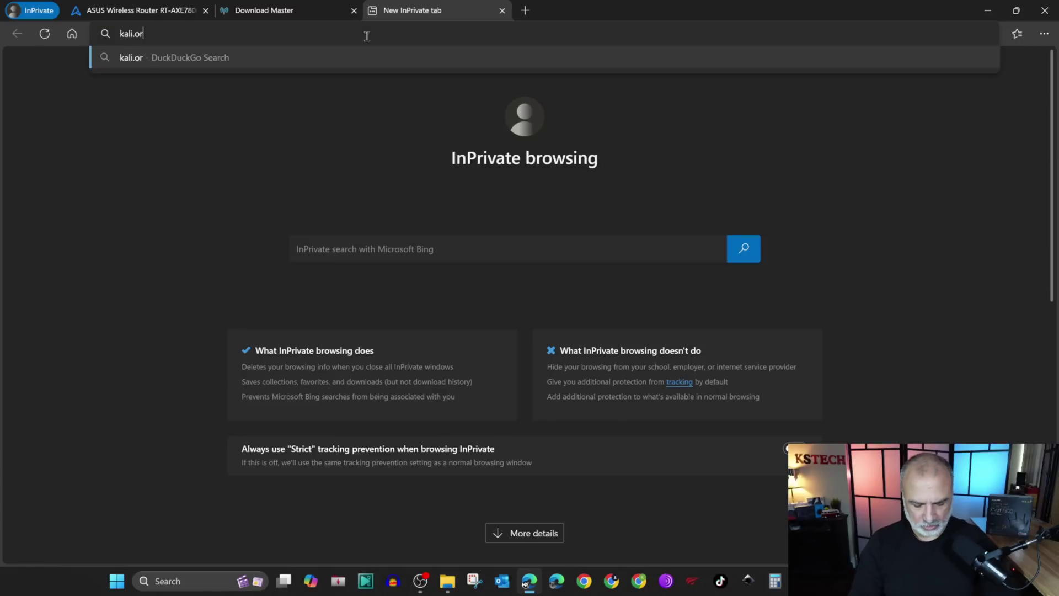
key("Return")
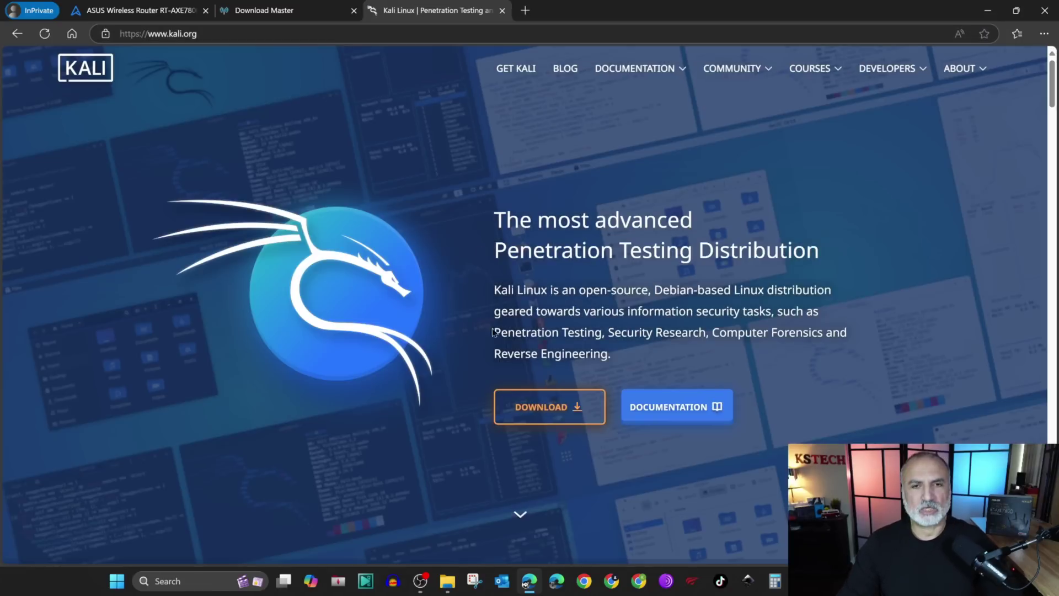
Download and save the torrent file of Kali's pre-built VirtualBox virtual machine.
left_click(540, 414)
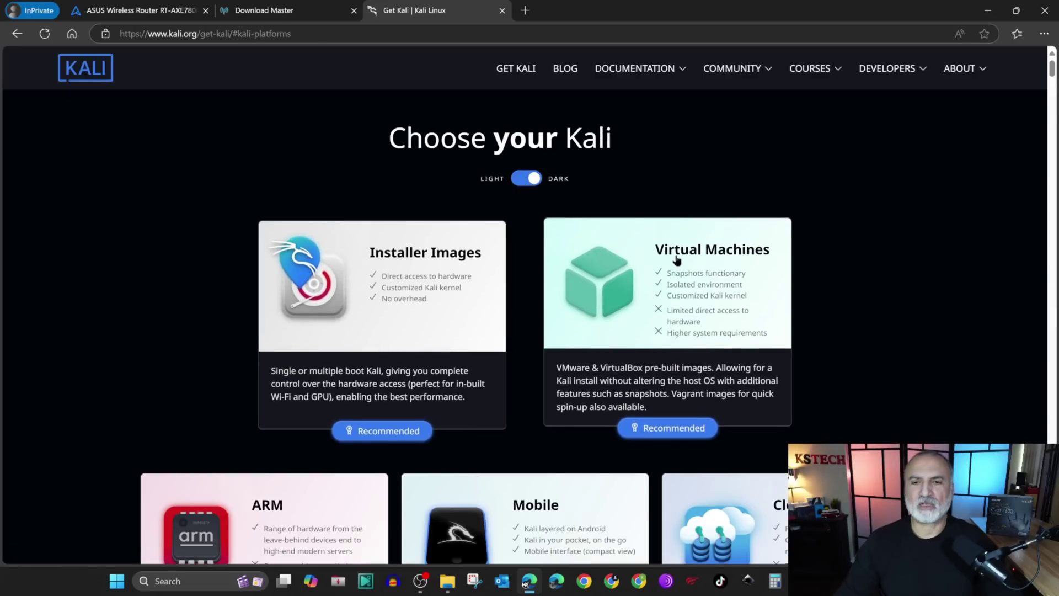
left_click(682, 430)
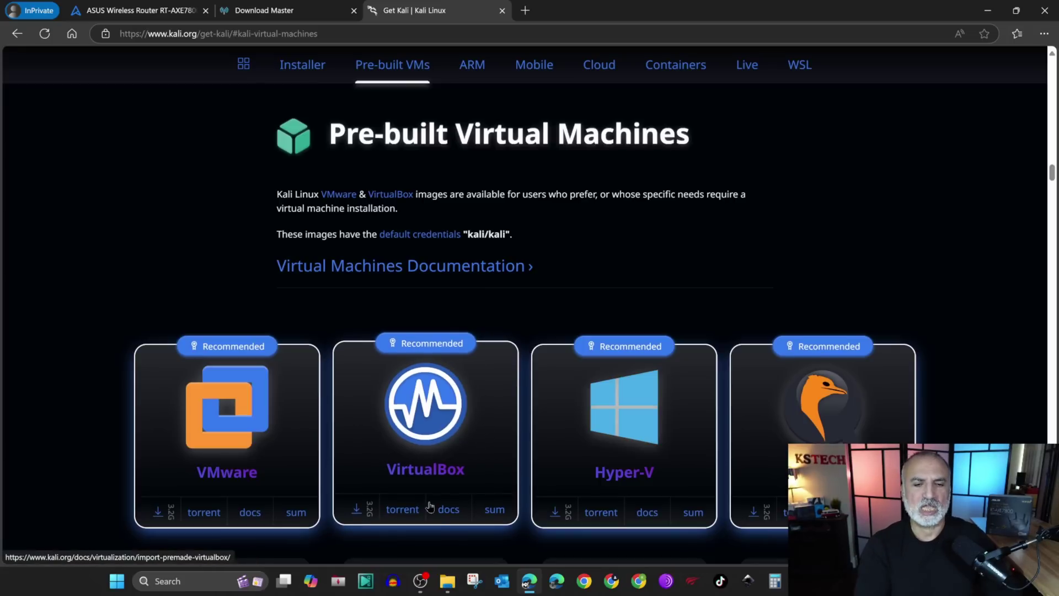
left_click(402, 512)
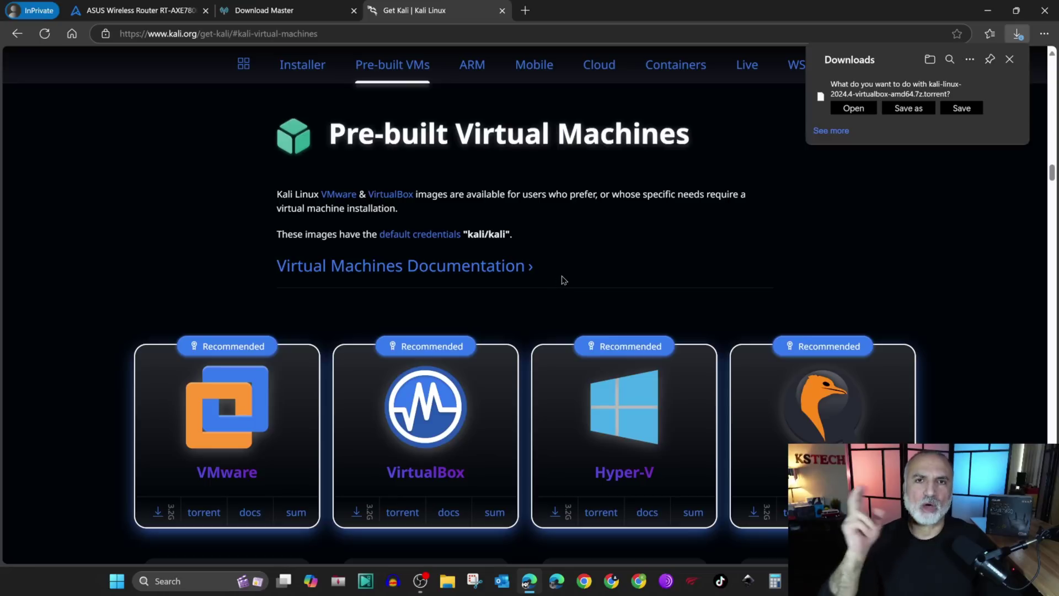
left_click(962, 109)
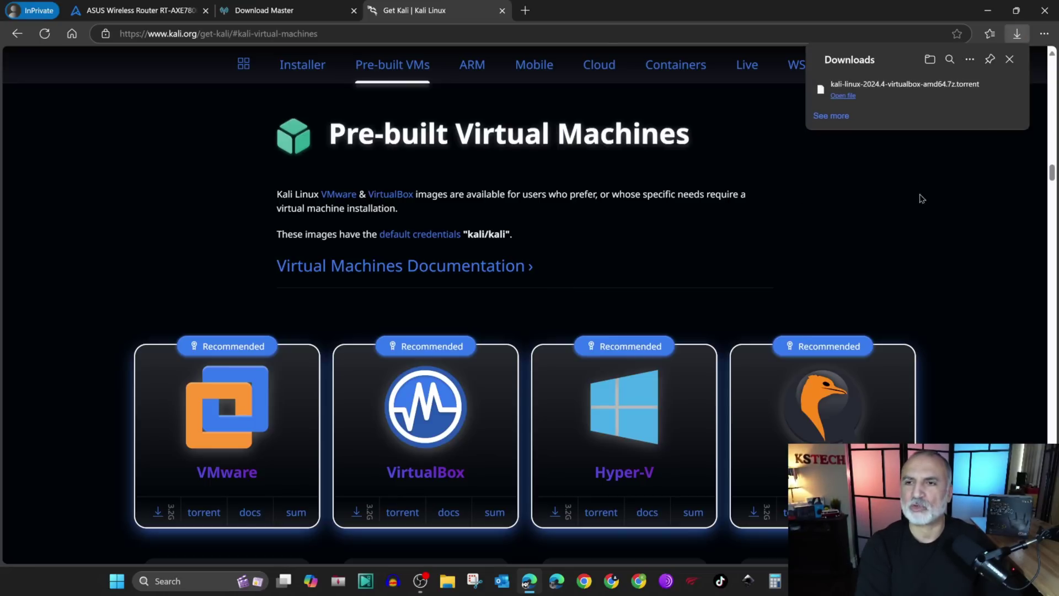
Go back to Download Master and start adding a new file or URL to the download task list.
left_click(265, 10)
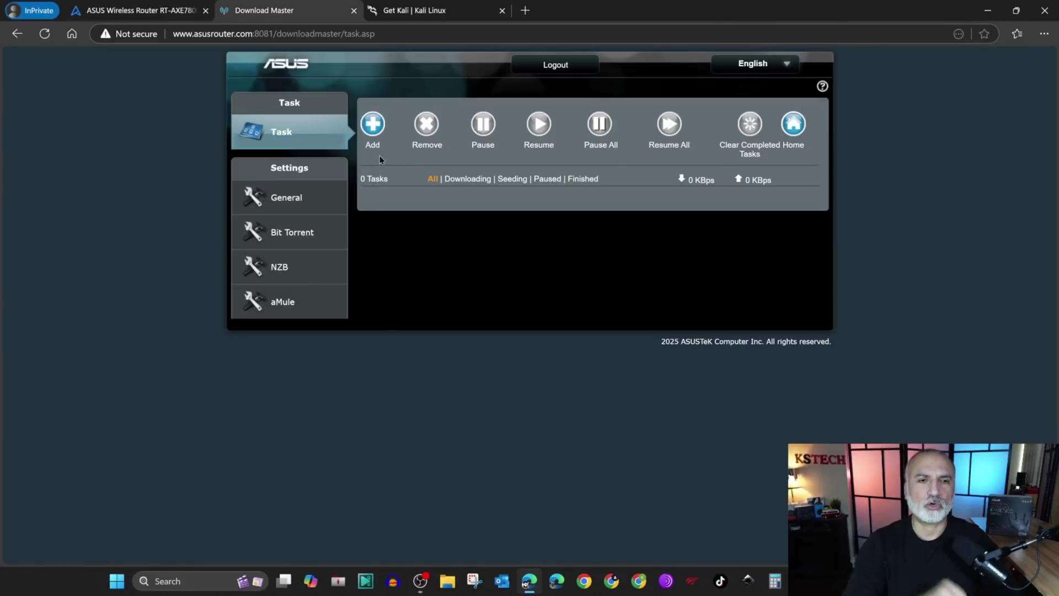
left_click(375, 128)
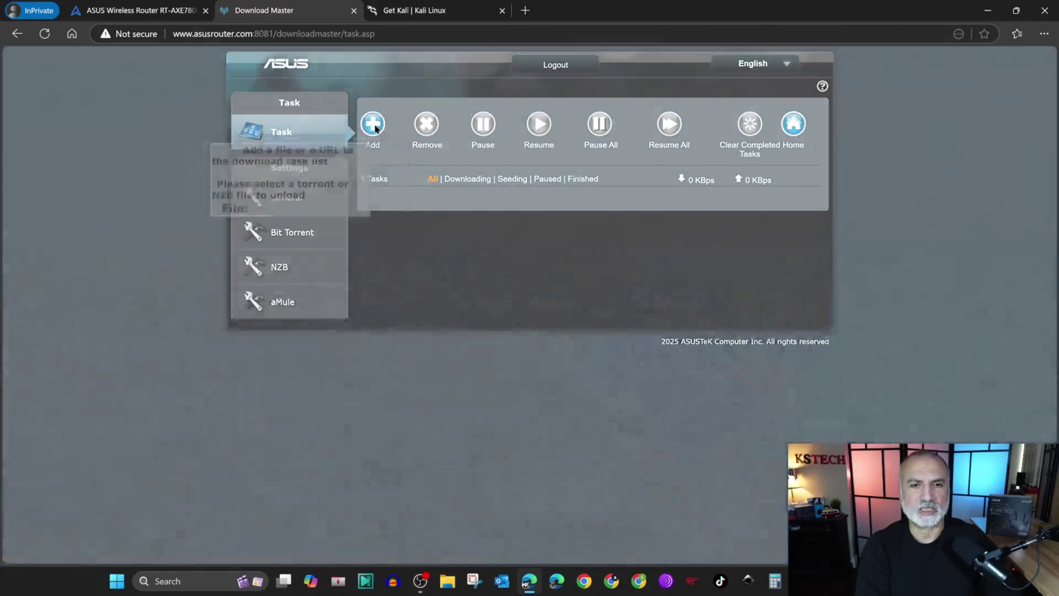
left_click(442, 207)
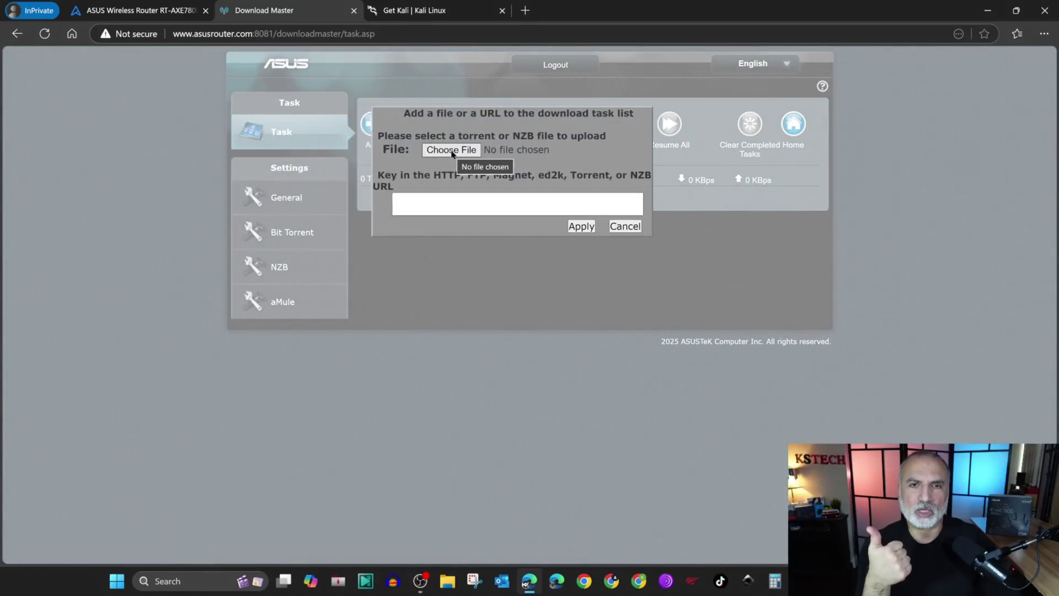
left_click(428, 205)
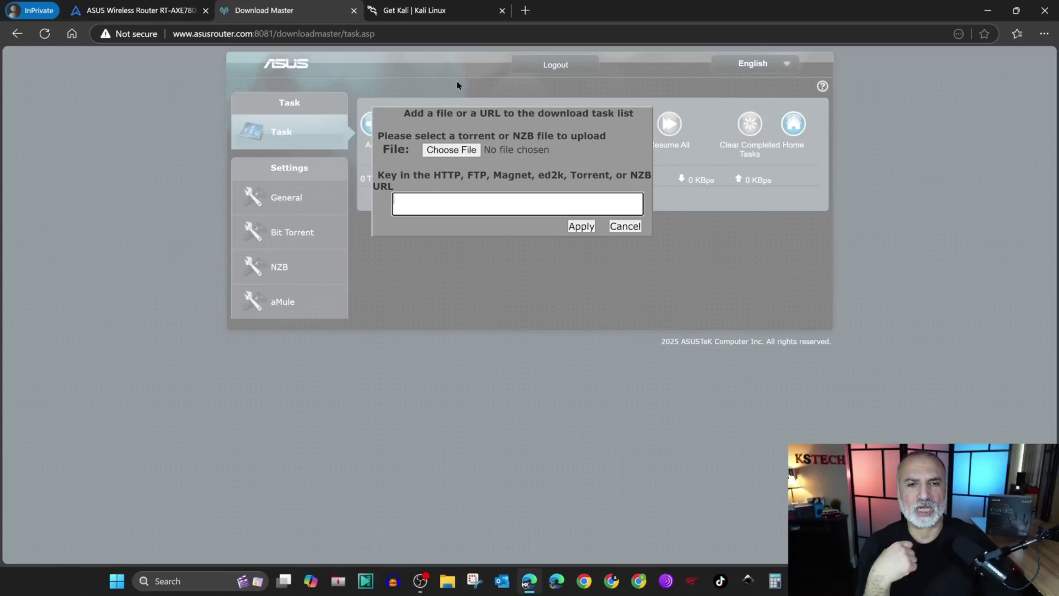
Copy the link of the VirtualBox torrent from the Kali page and return to Download Master.
left_click(425, 12)
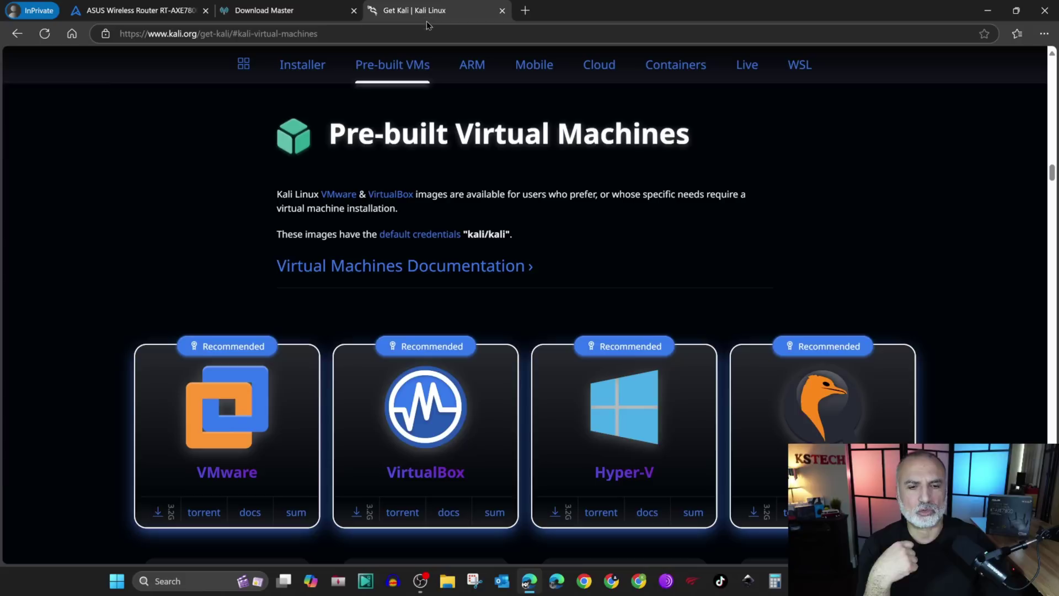
right_click(407, 510)
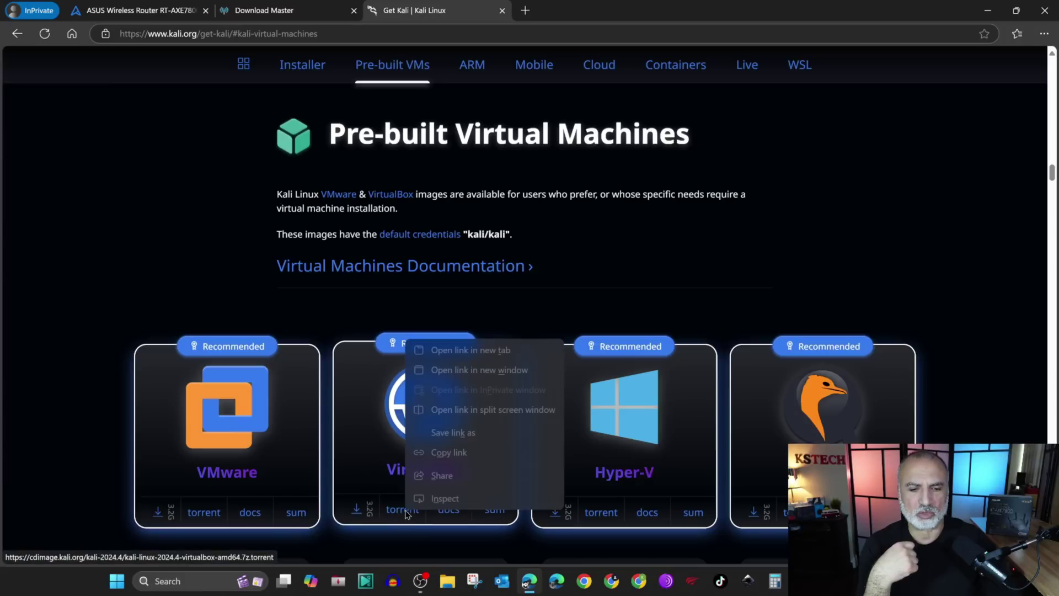
left_click(444, 453)
left_click(264, 10)
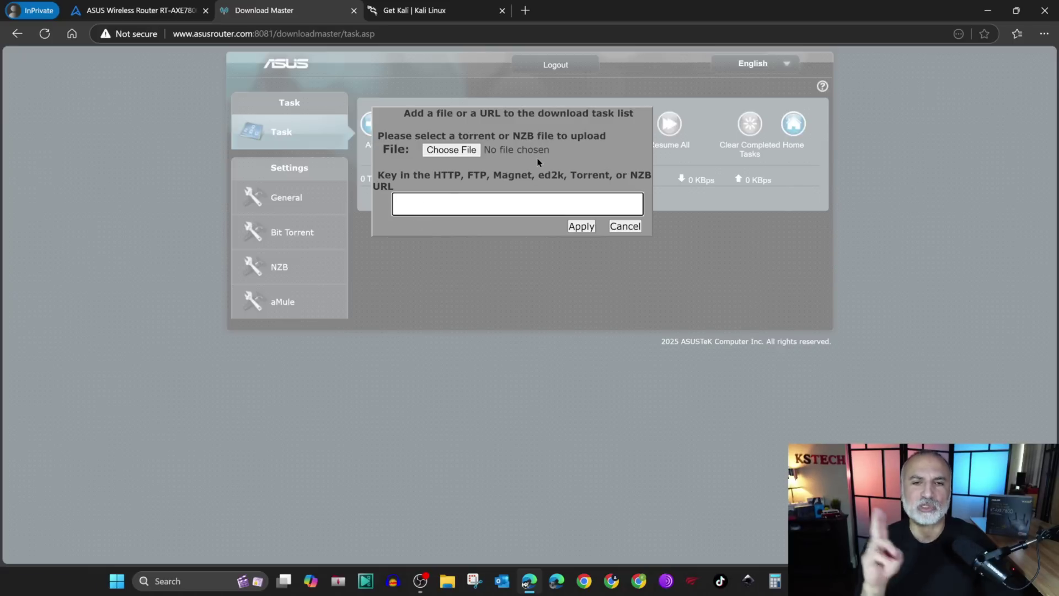
Add kali-linux-2024.4-virtualbox-amd64.7z.torrent from the Downloads folder as a download task and select that task in the list.
left_click(444, 151)
left_click(50, 136)
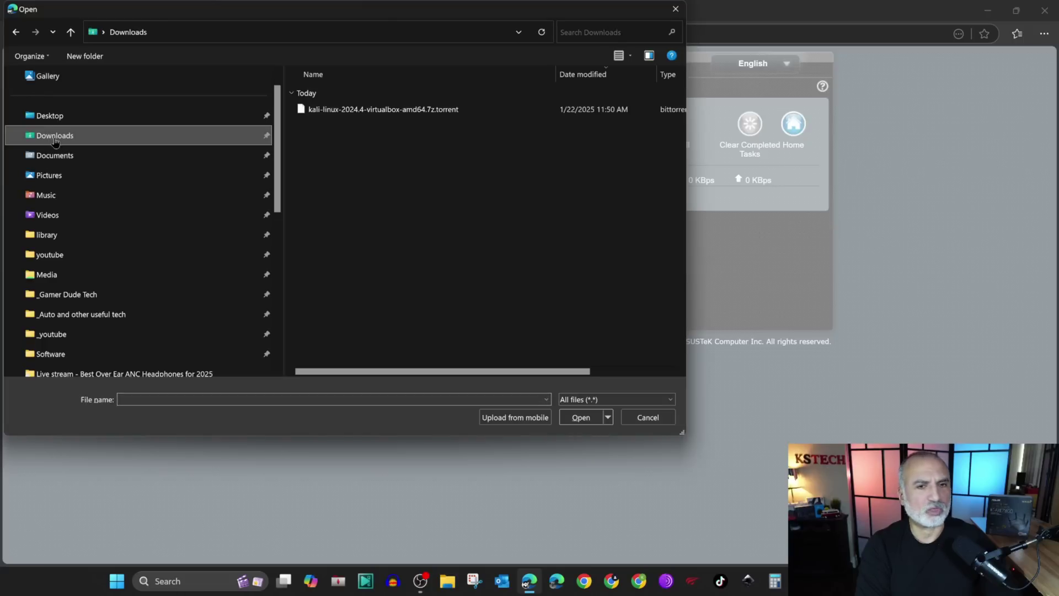
left_click(351, 113)
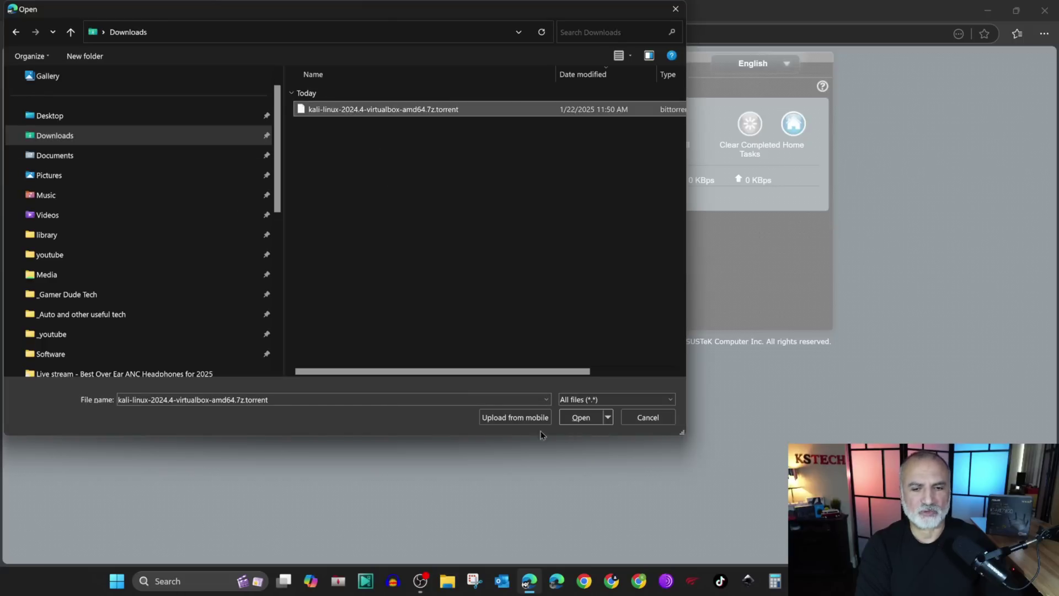
left_click(581, 418)
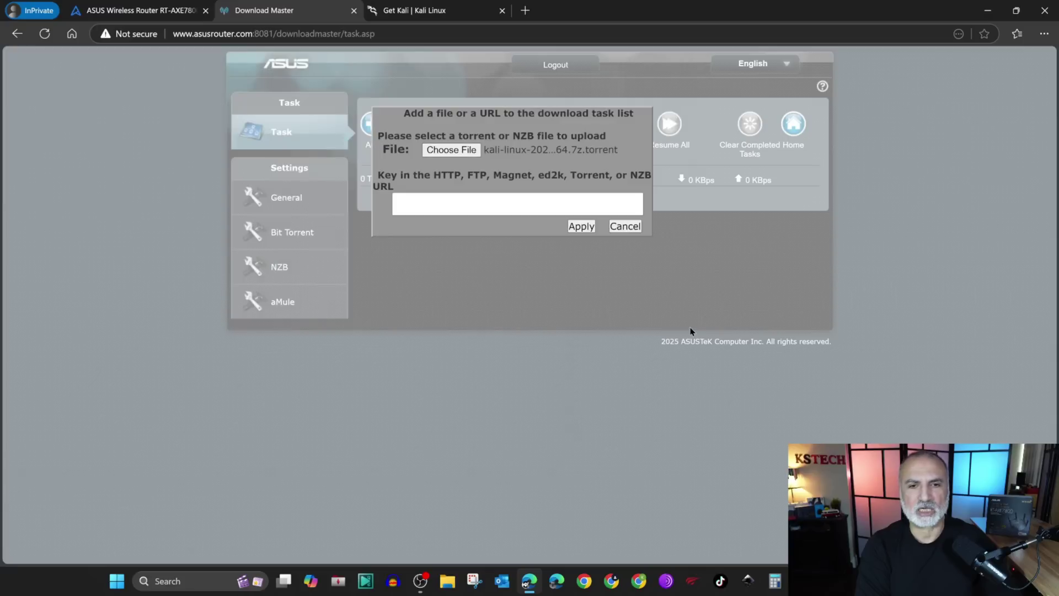
left_click(581, 227)
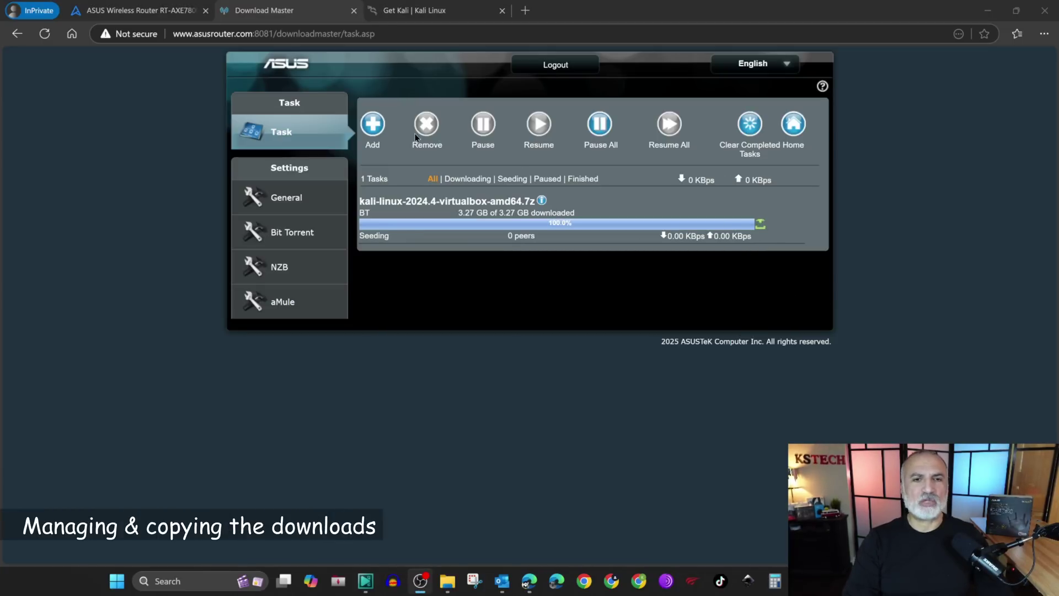
left_click(617, 203)
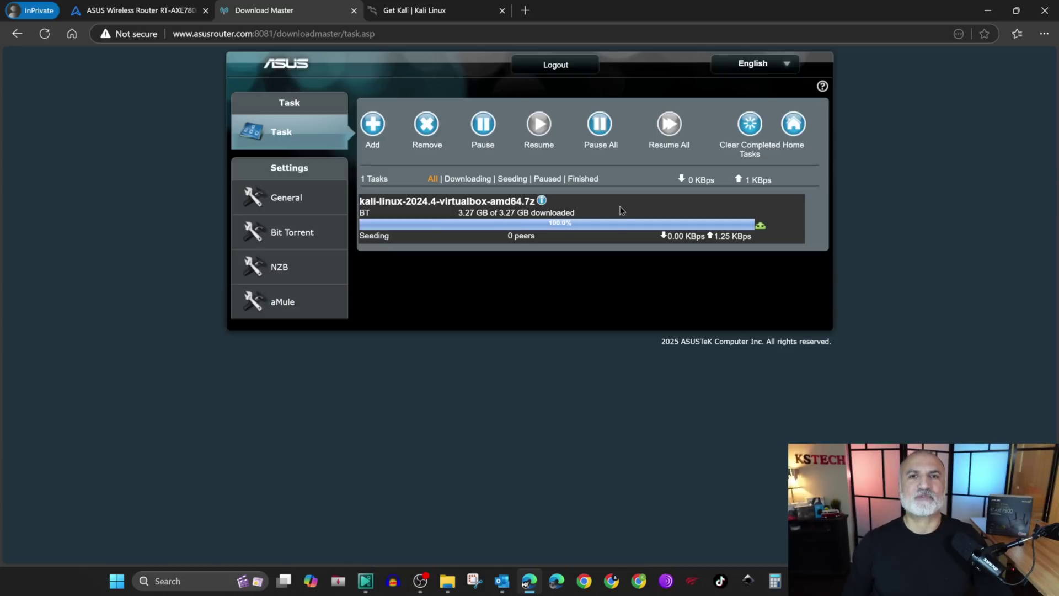
Switch to File Explorer, open Download2 > Complete on the KSTECH network computer, and select the kali-linux-2024.4-virtualbox-amd64.7z archive.
key("alt+Tab")
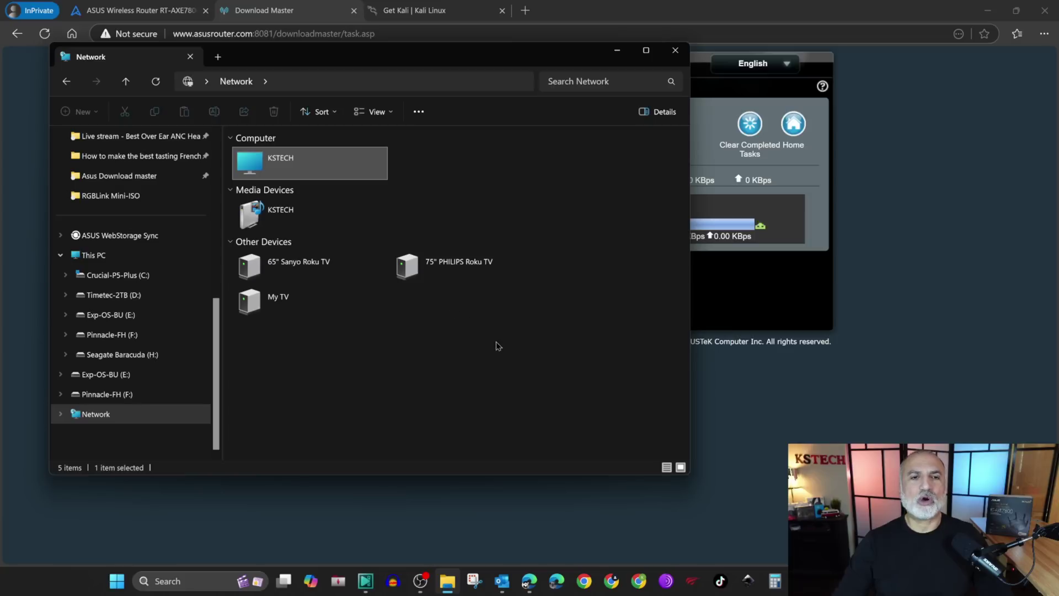
left_click(95, 415)
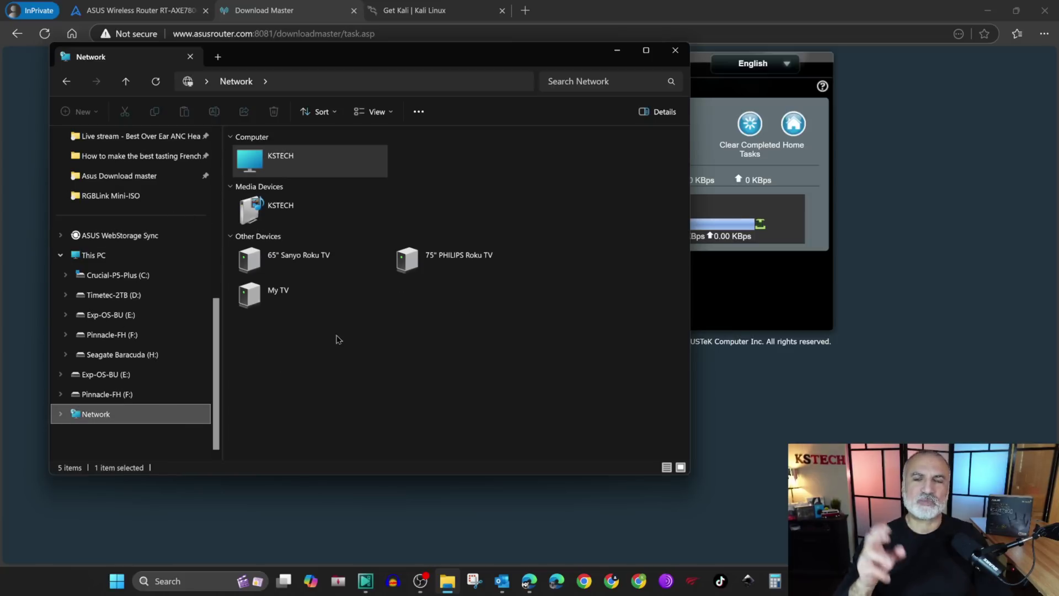
double_click(277, 159)
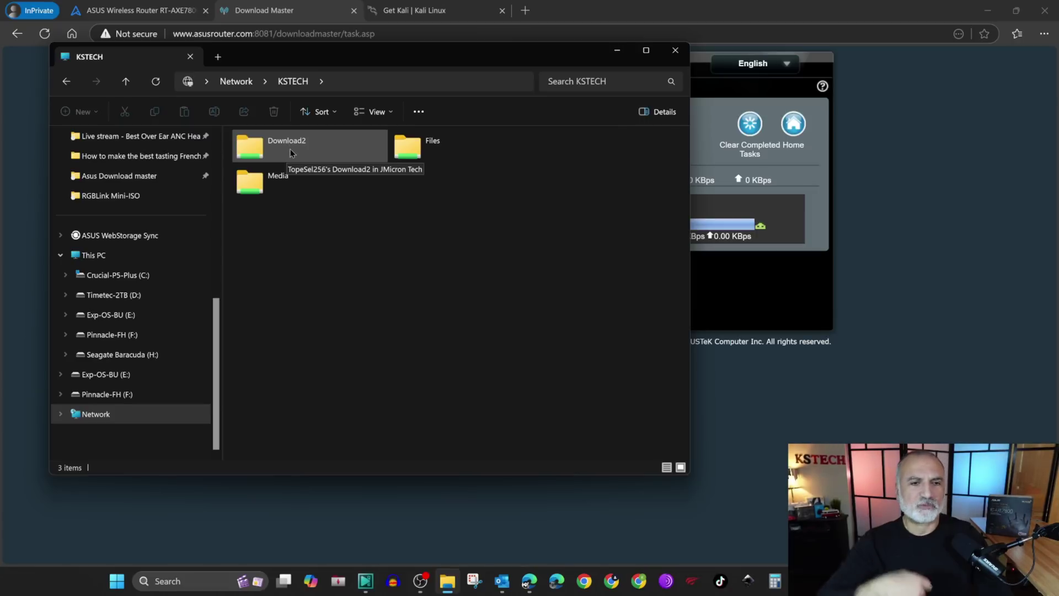
double_click(290, 150)
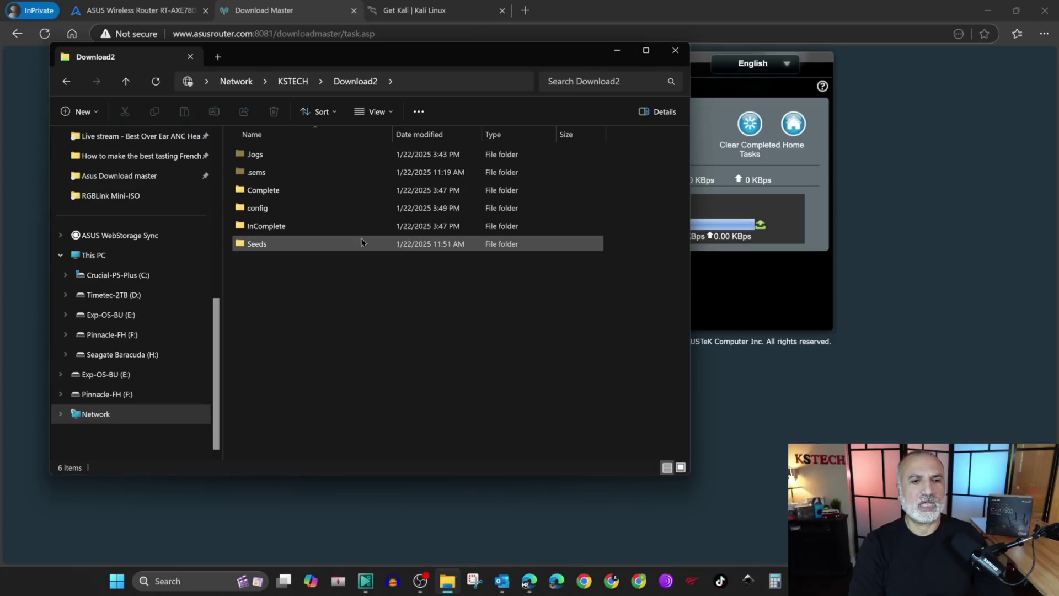
double_click(259, 190)
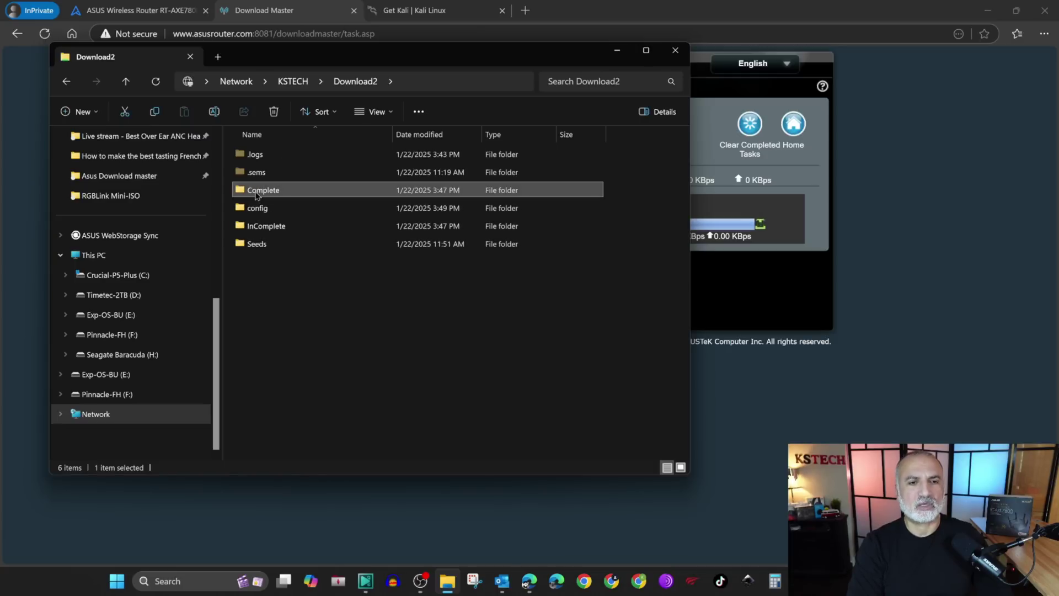
left_click(316, 157)
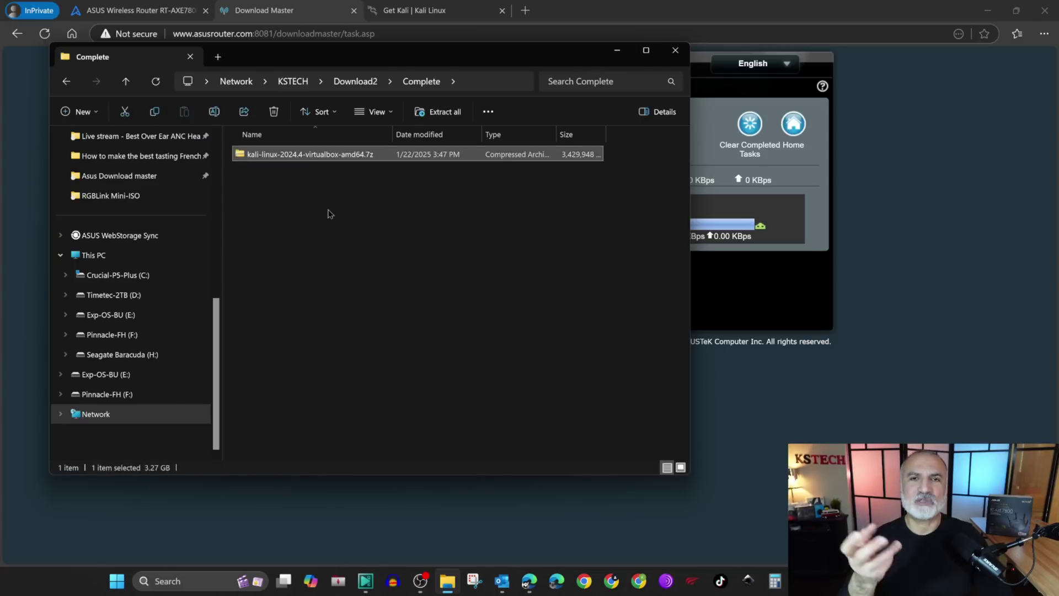